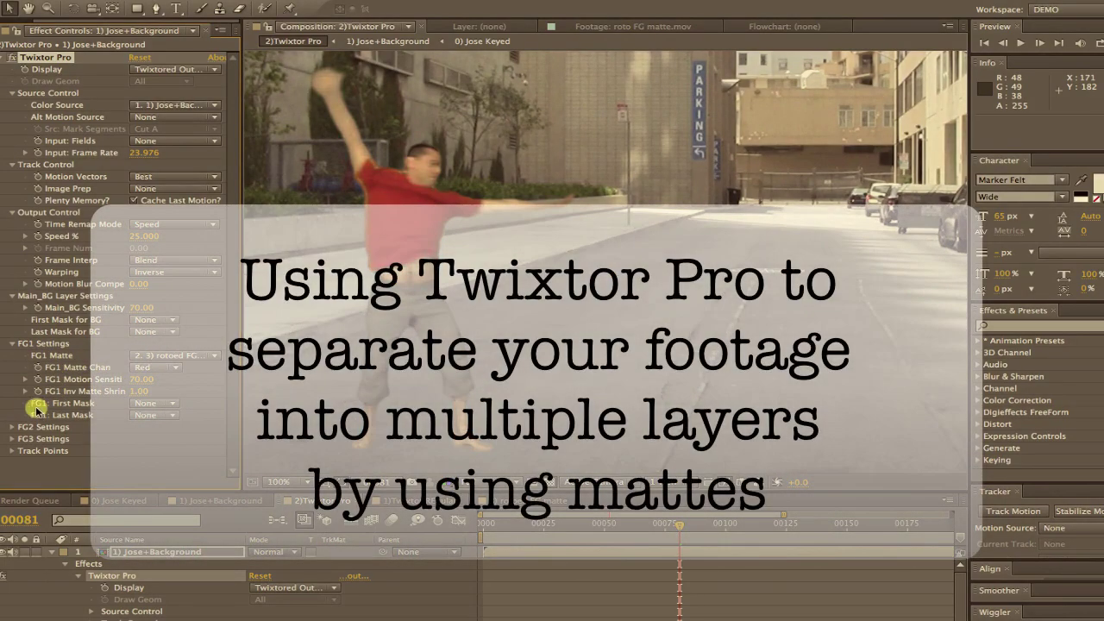
- Expand the FG2 Settings and FG3 Settings groups in Twixtor Pro's Effect Controls
left_click(12, 426)
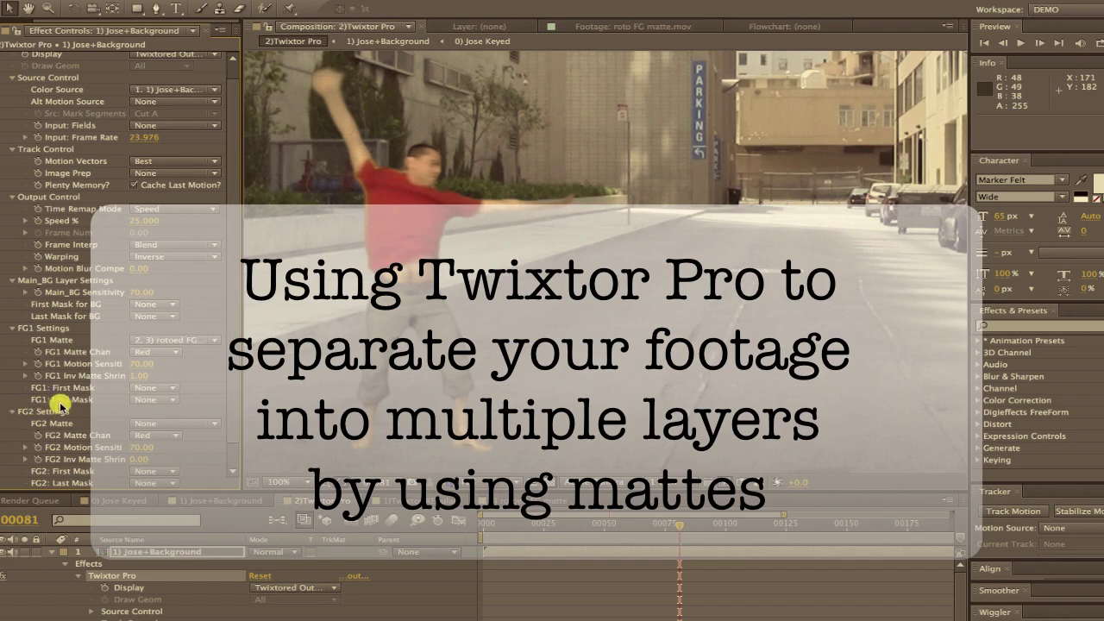
left_click_drag(229, 382, 230, 423)
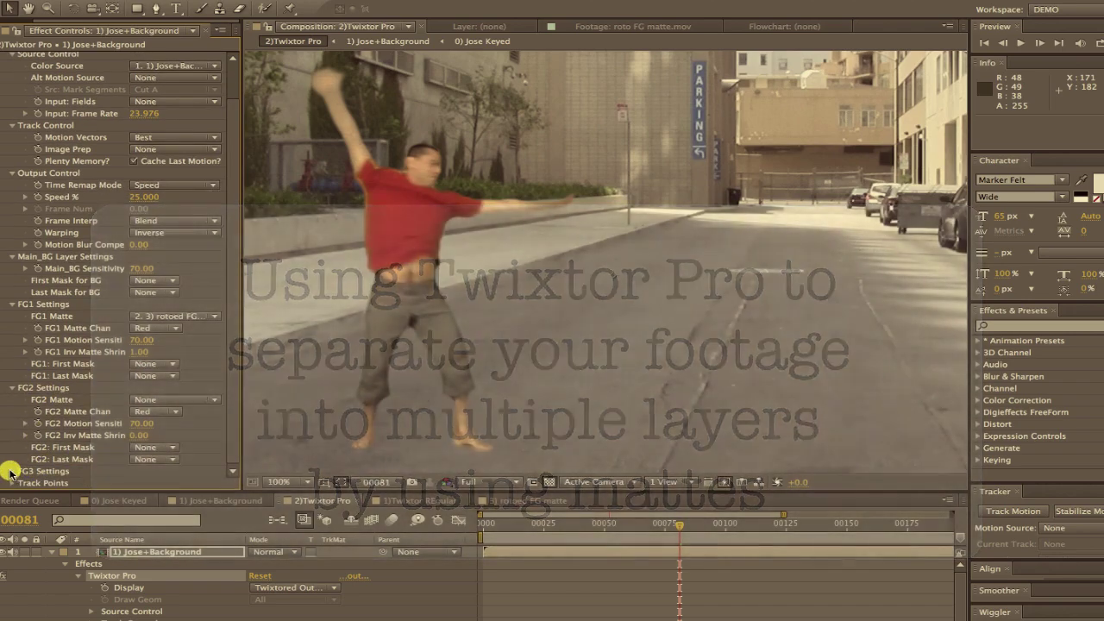
left_click(10, 471)
scroll(29, 443, "down", 3)
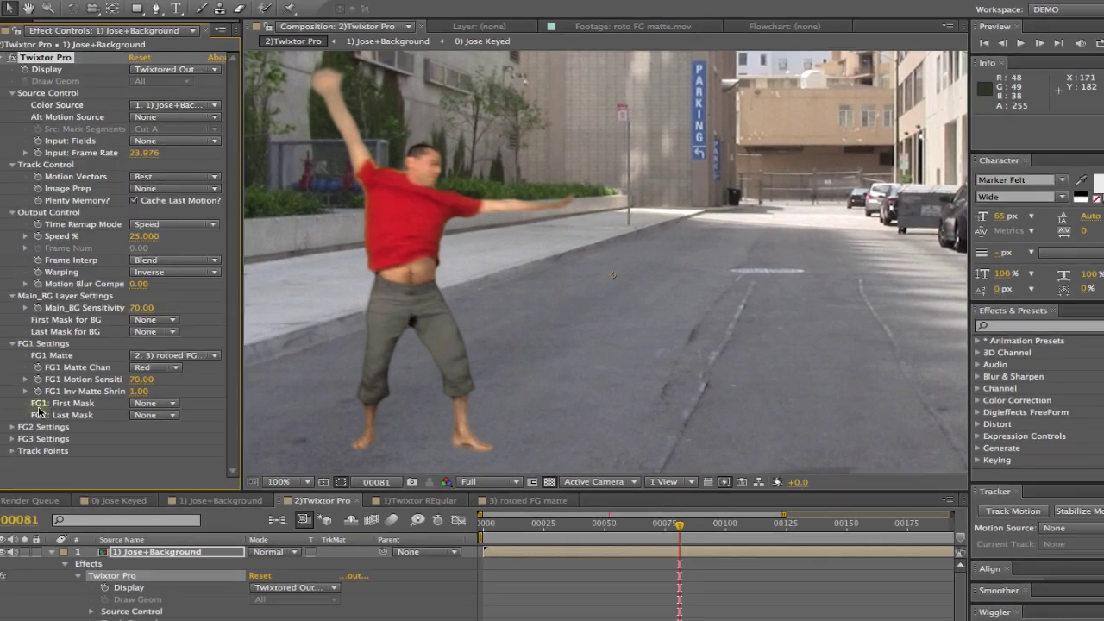
- Twirl open Twixtor Pro's FG2 Settings and FG3 Settings groups again
left_click(14, 425)
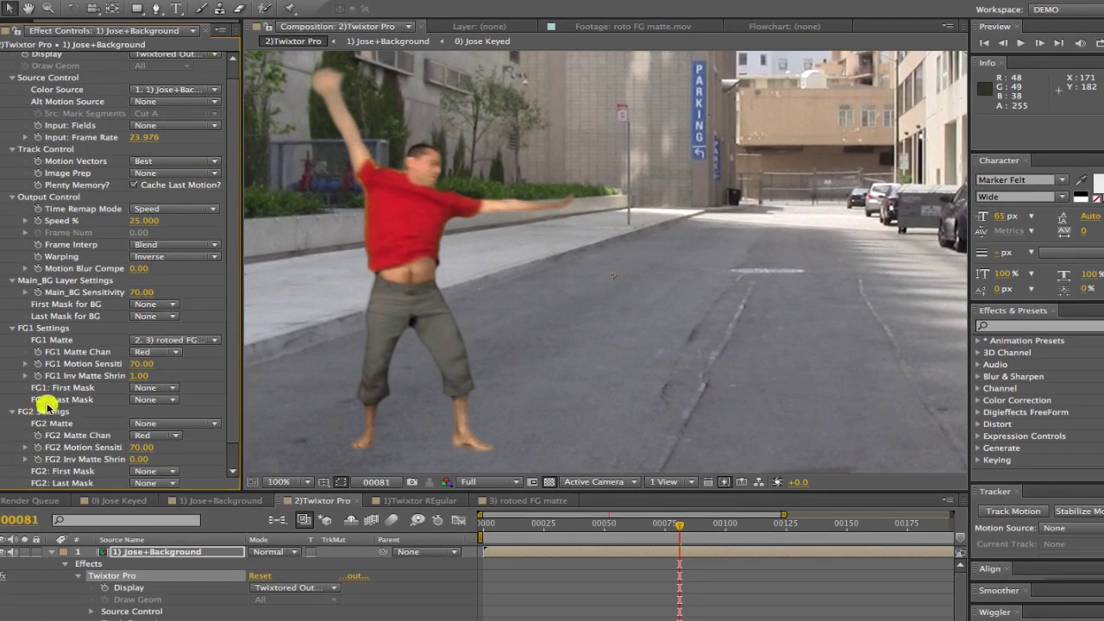
scroll(233, 397, "down", 2)
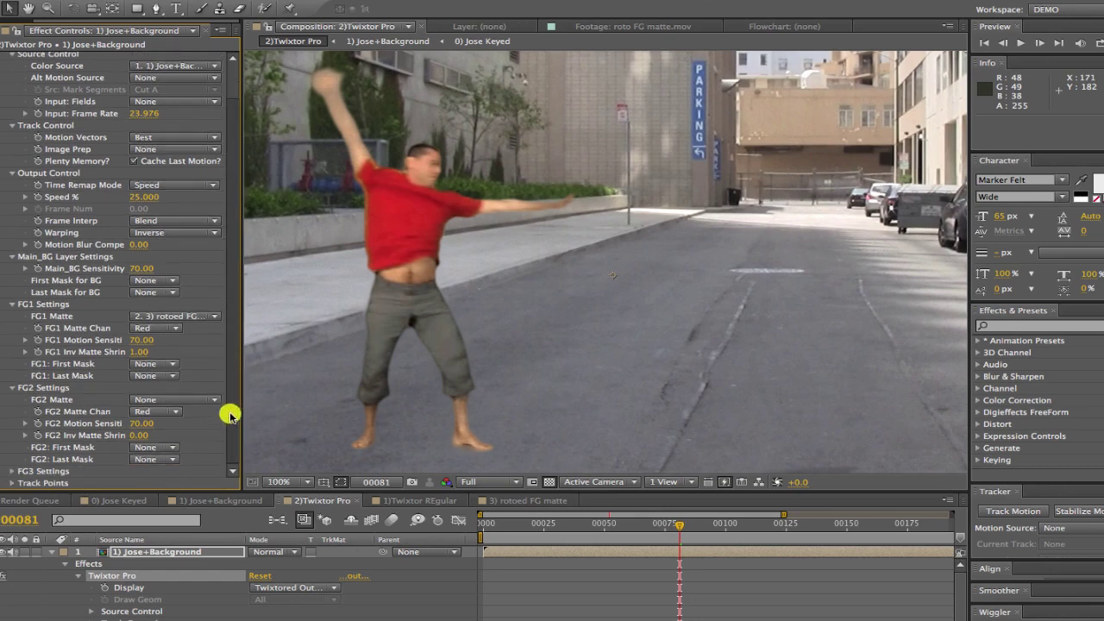
left_click(12, 470)
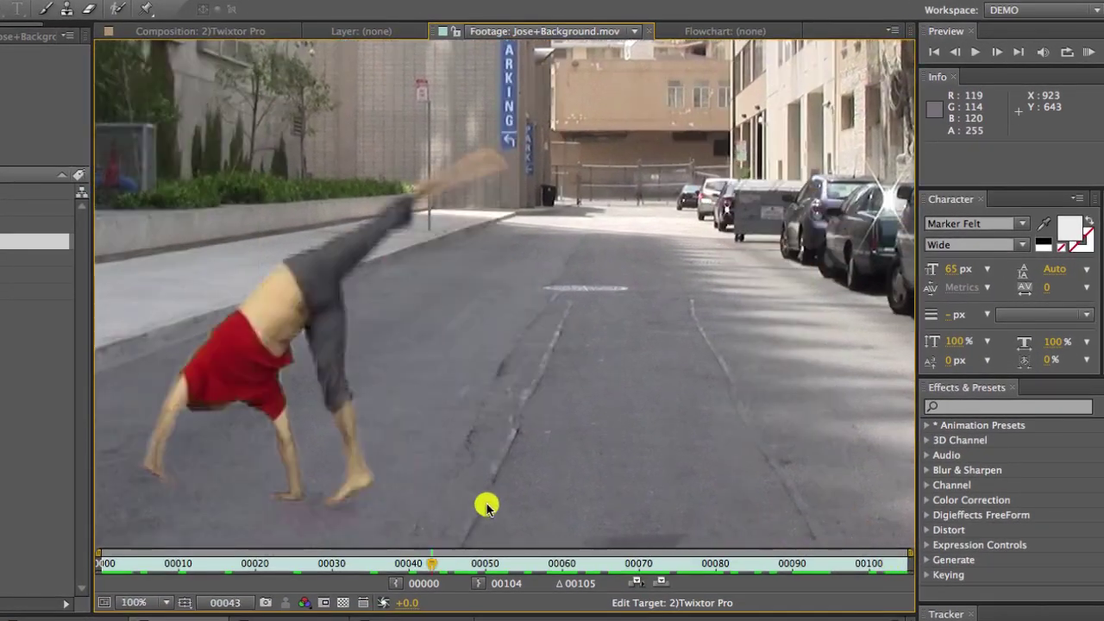
- Scrub the Jose+Background footage, then step forward through the roto FG matte.mov silhouette frames
left_click_drag(485, 506, 899, 563)
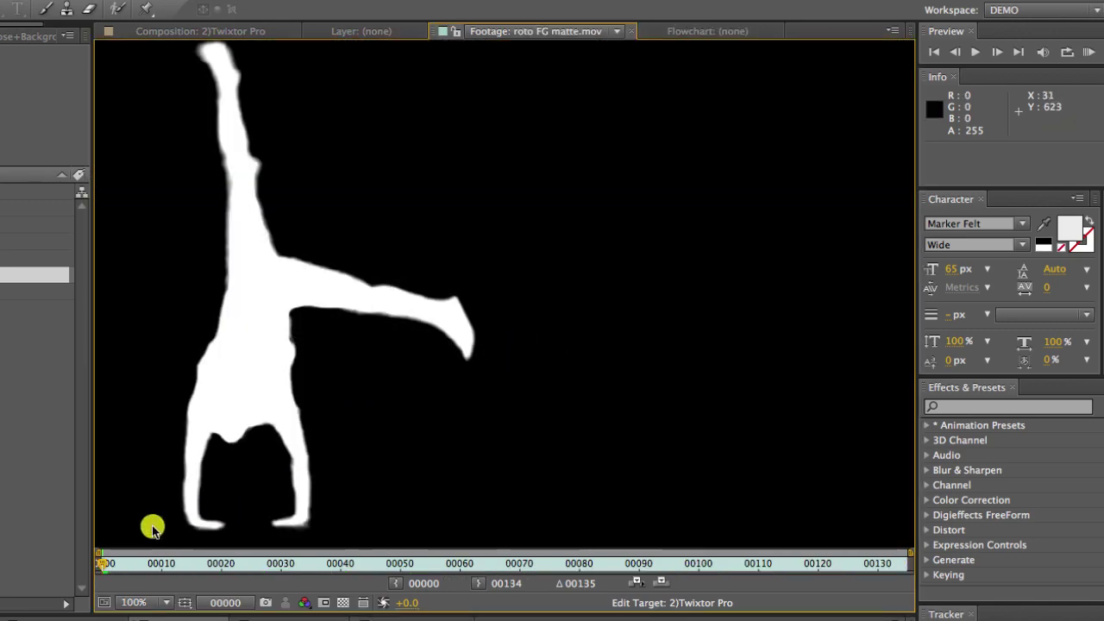
left_click_drag(113, 562, 262, 572)
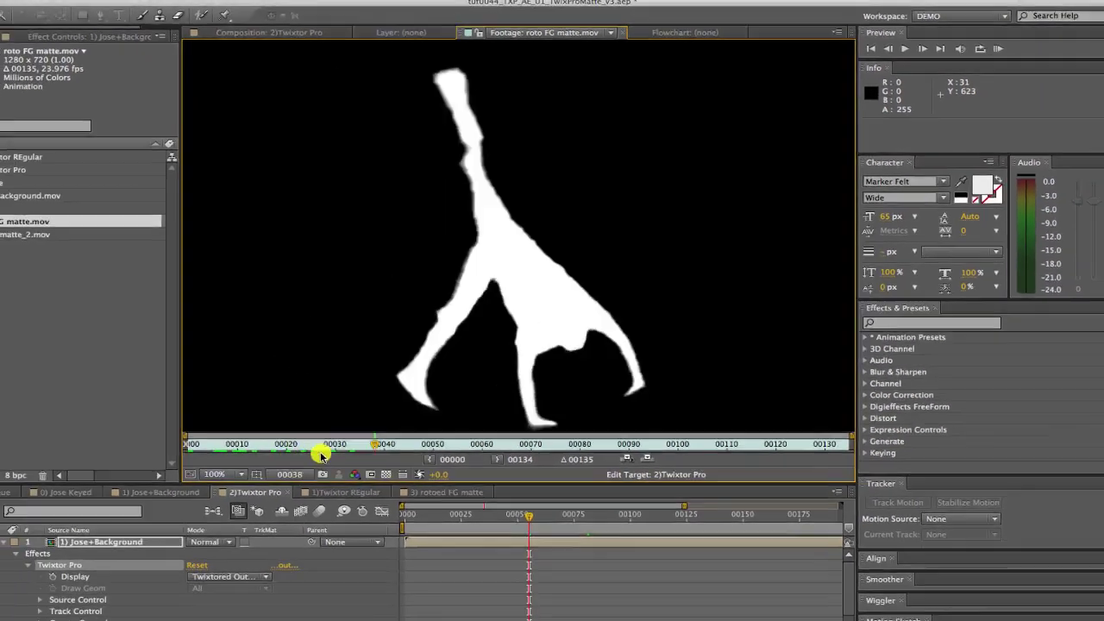
left_click_drag(320, 455, 485, 460)
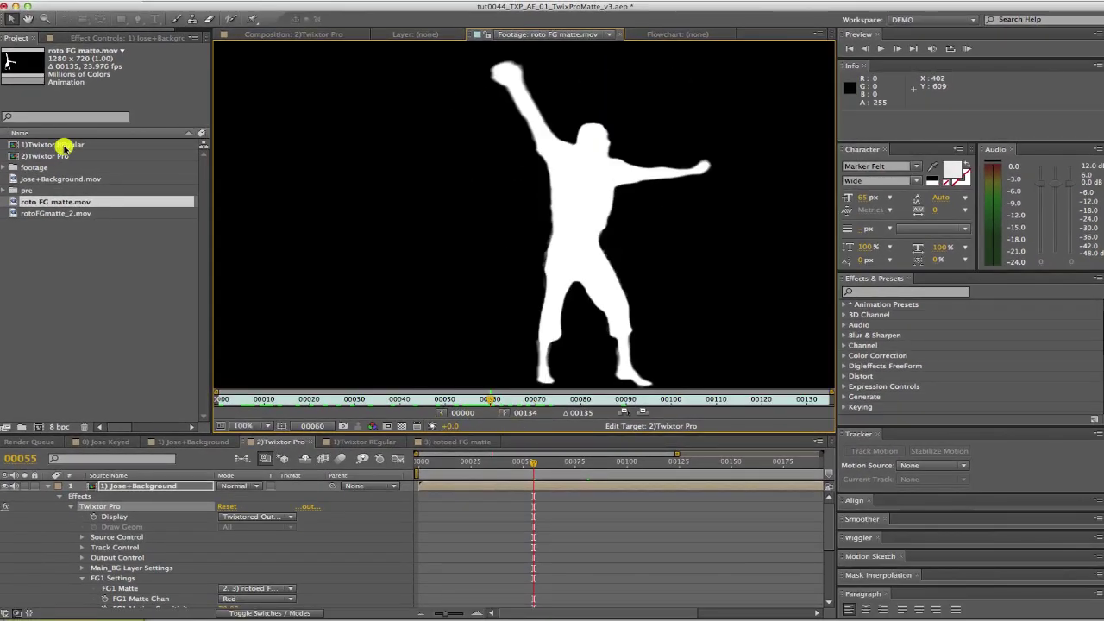
- Scrub through the 1)Twixtor REgular and 2)Twixtor Pro comps and the rendered 2)Twixtor Pro.mov clip to compare
double_click(64, 145)
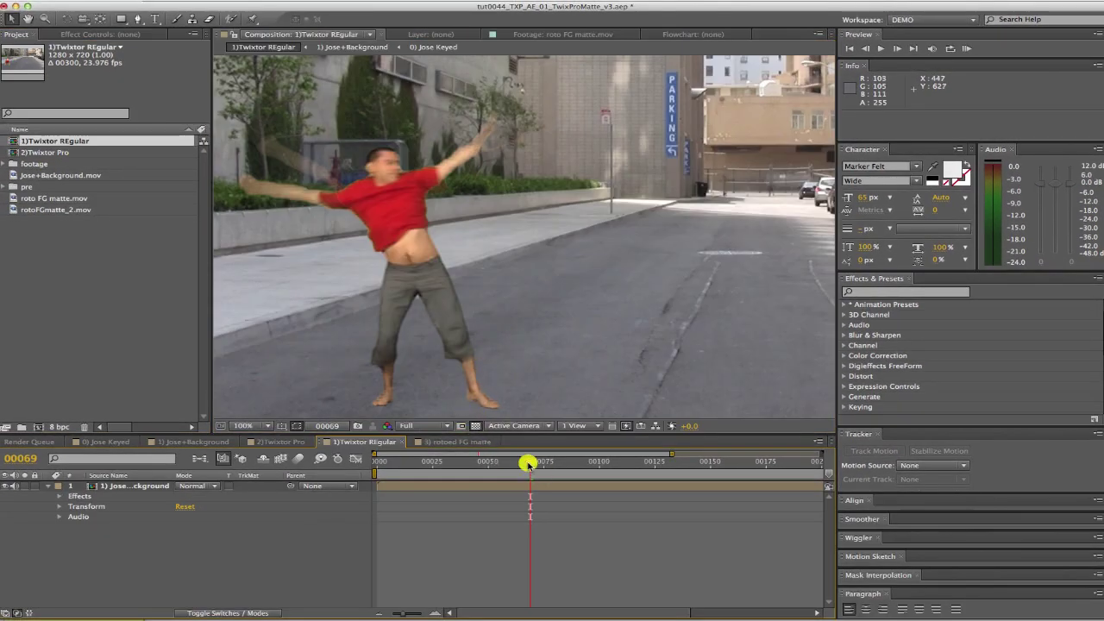
mouse_move(528, 463)
left_mouse_down()
mouse_move(512, 466)
mouse_move(544, 470)
left_mouse_up()
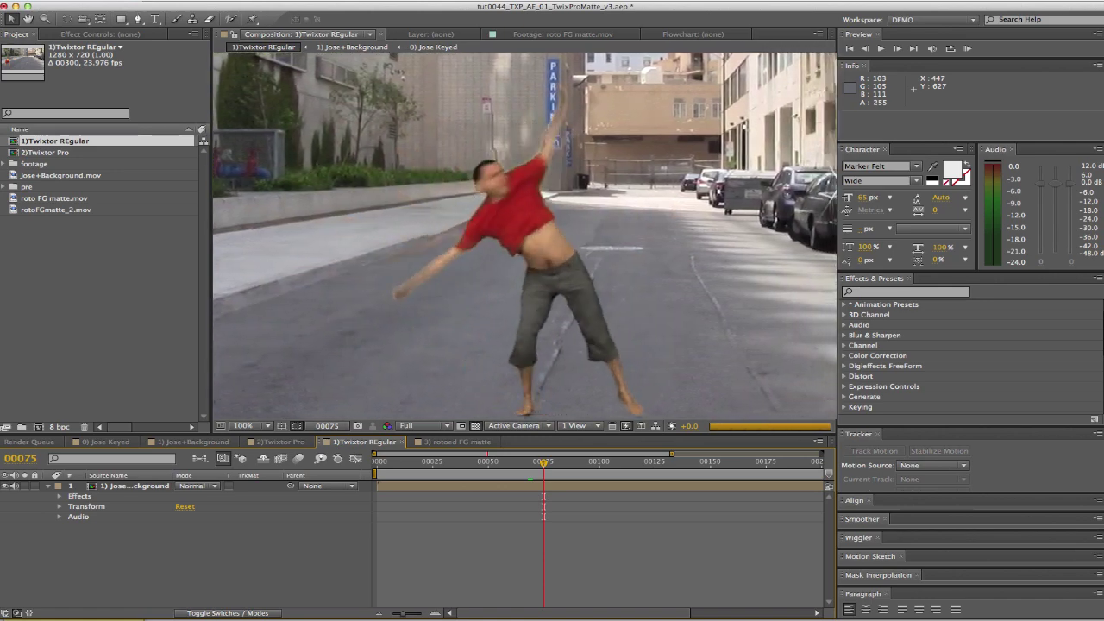
left_click(45, 156)
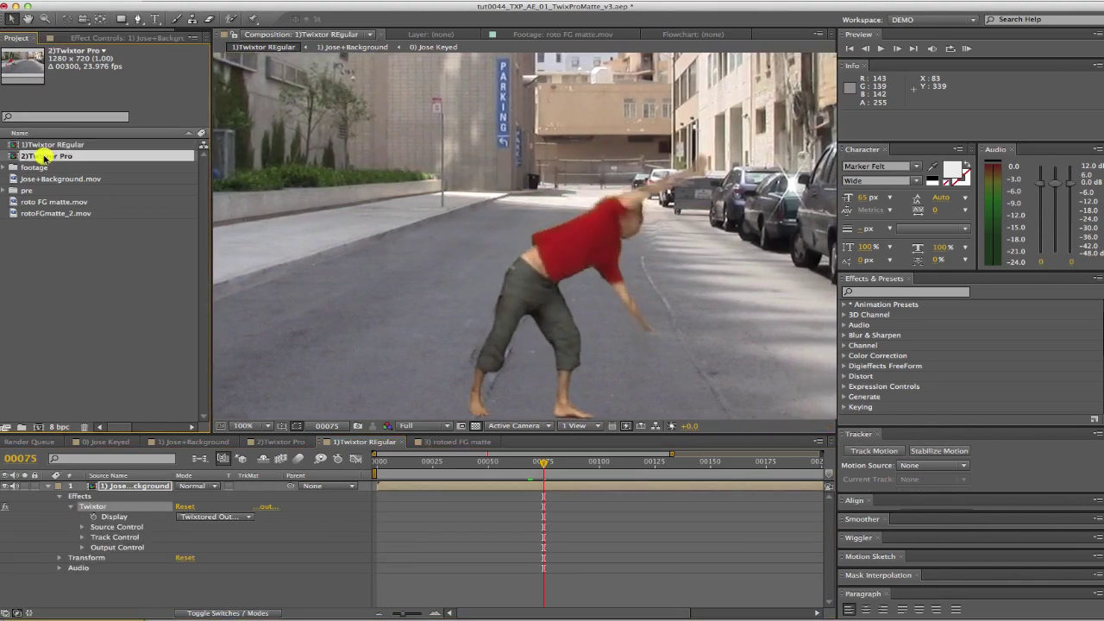
double_click(45, 157)
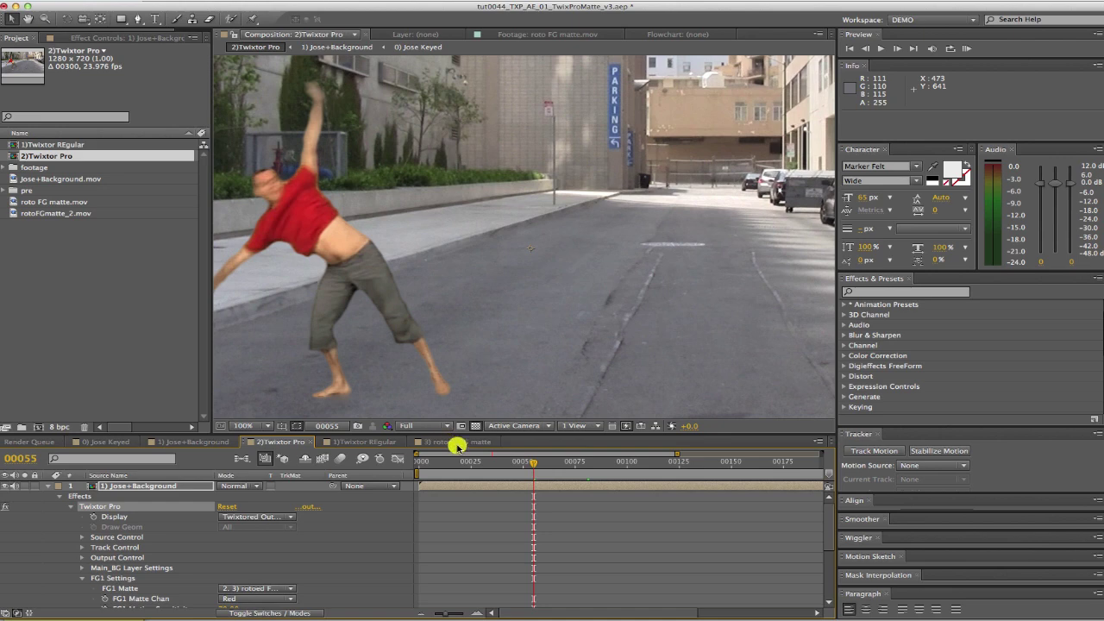
left_click_drag(536, 462, 488, 471)
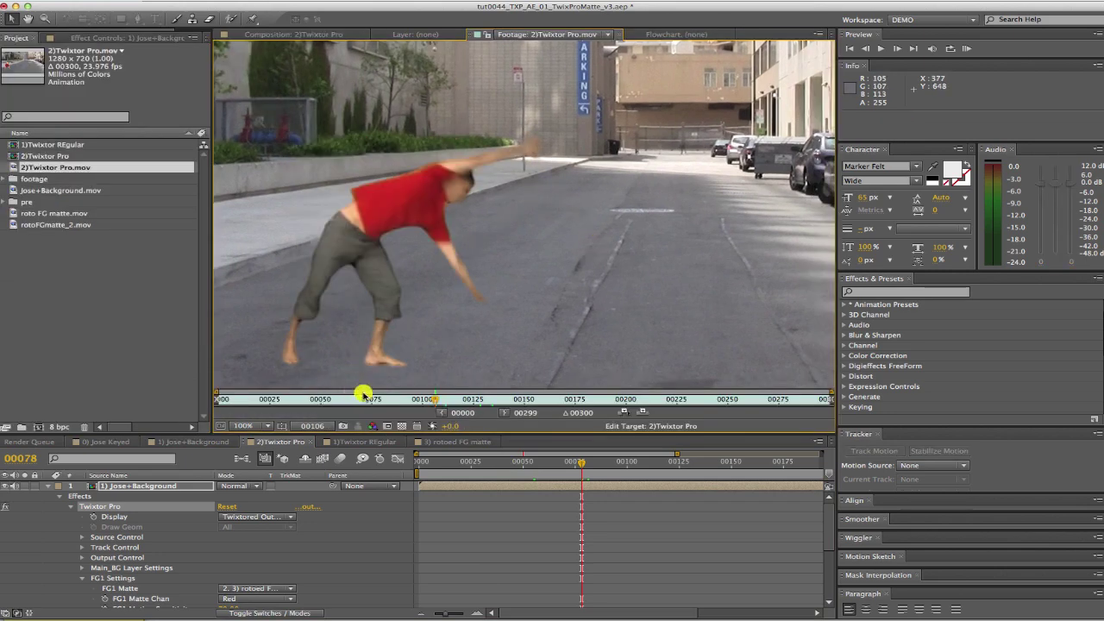
left_click_drag(434, 399, 693, 432)
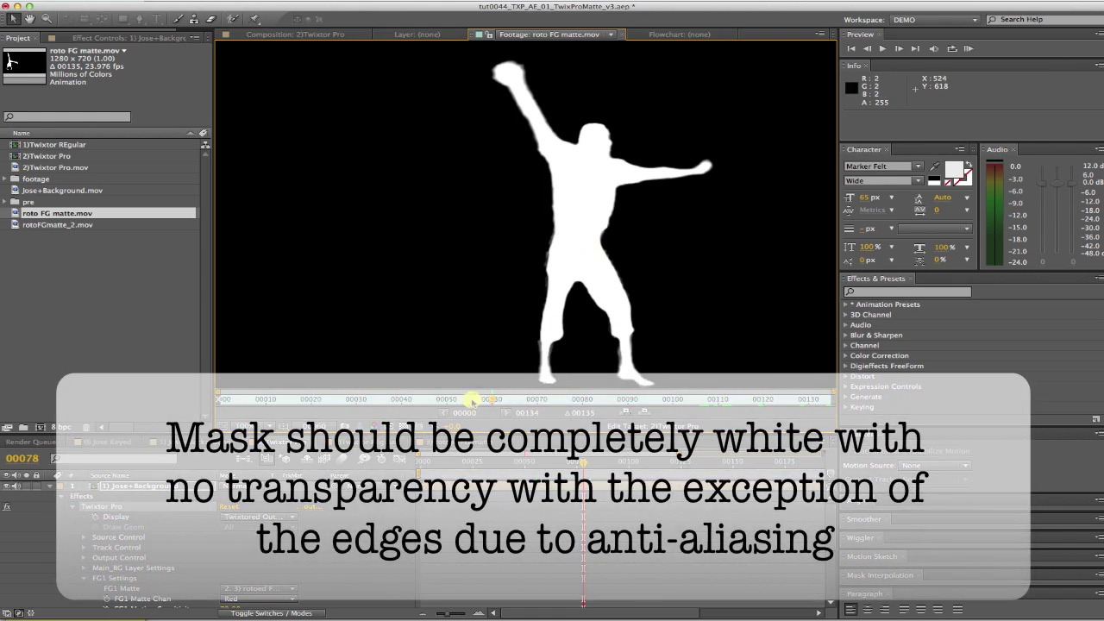
- Scrub the matte clip, then set Twixtor Pro's Display to FG1 Twixtored
left_click(490, 399)
left_click_drag(490, 400, 584, 269)
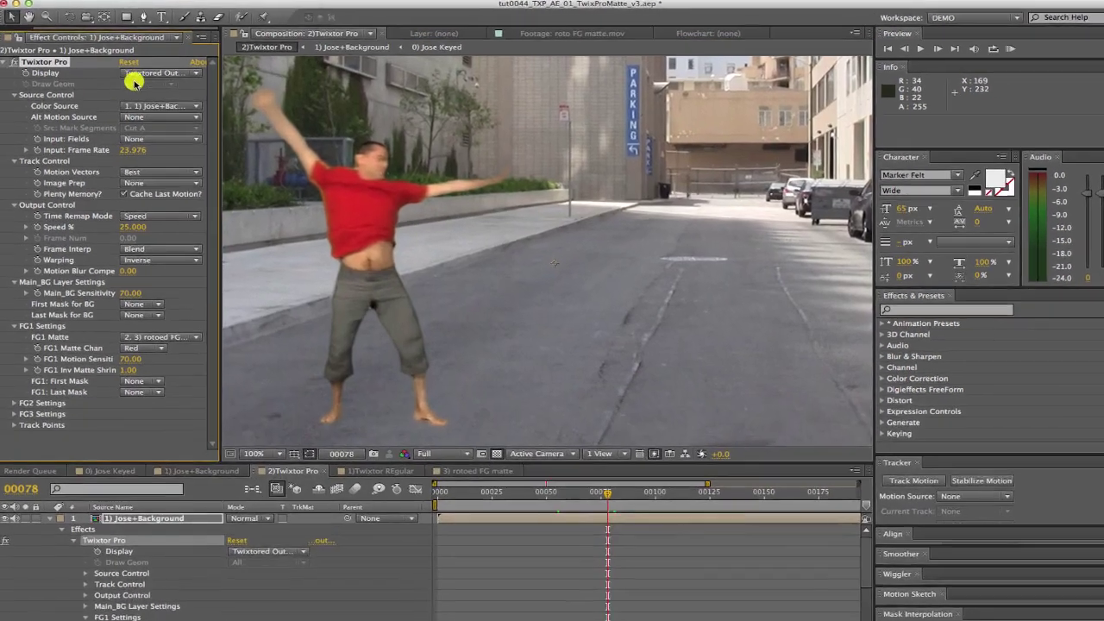
left_click(133, 76)
left_click(157, 85)
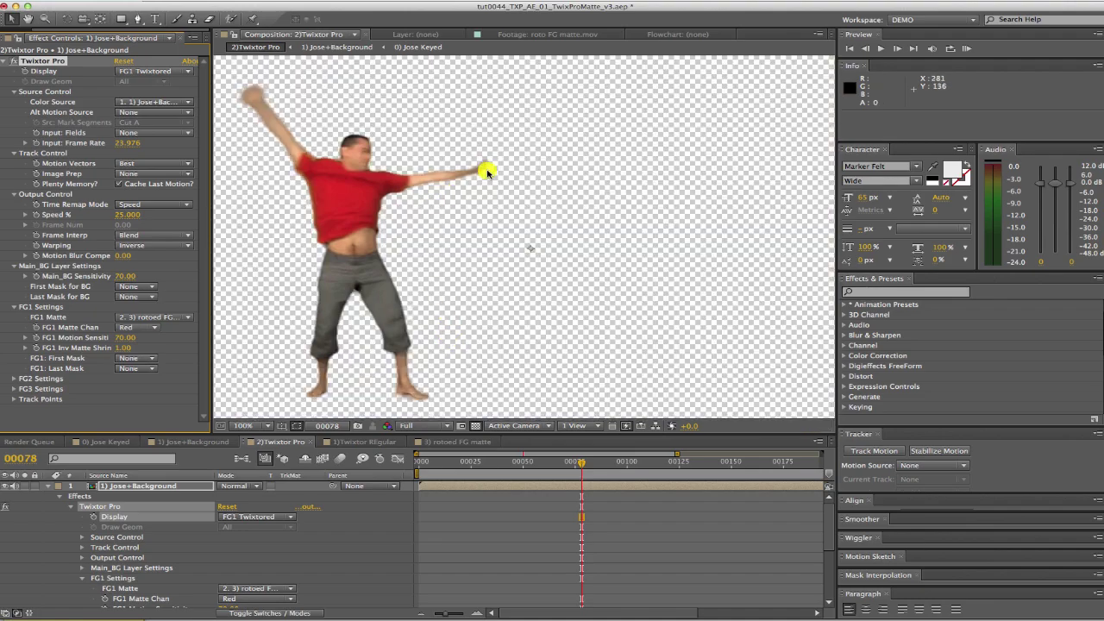
- Switch Twixtor Pro's Display to Background Twixtored, then back to Twixtored Output
left_click(157, 70)
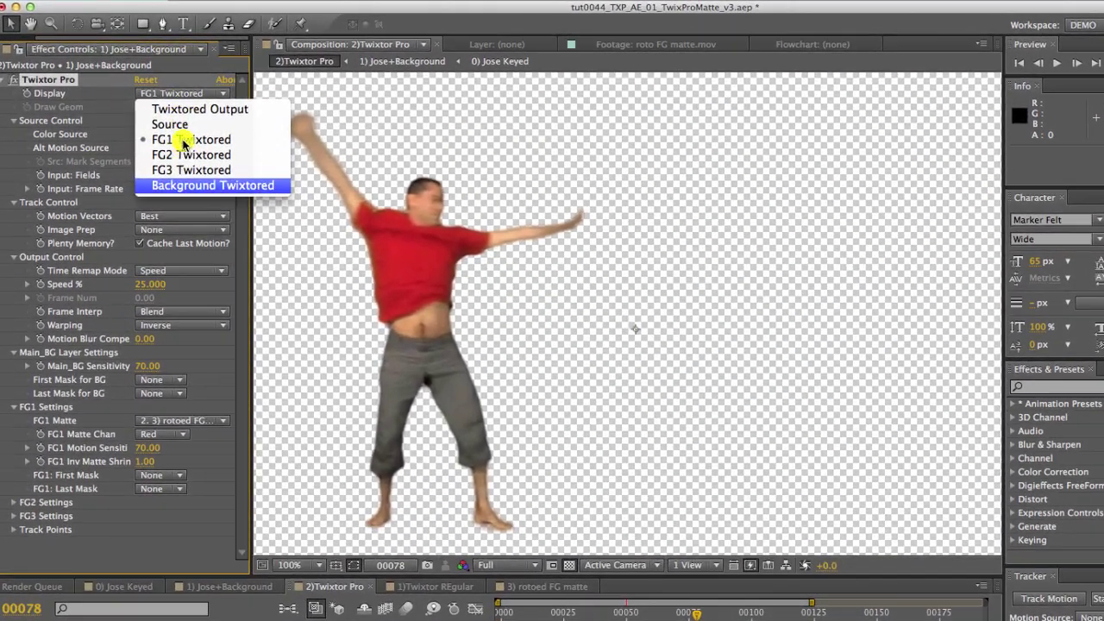
left_click(250, 184)
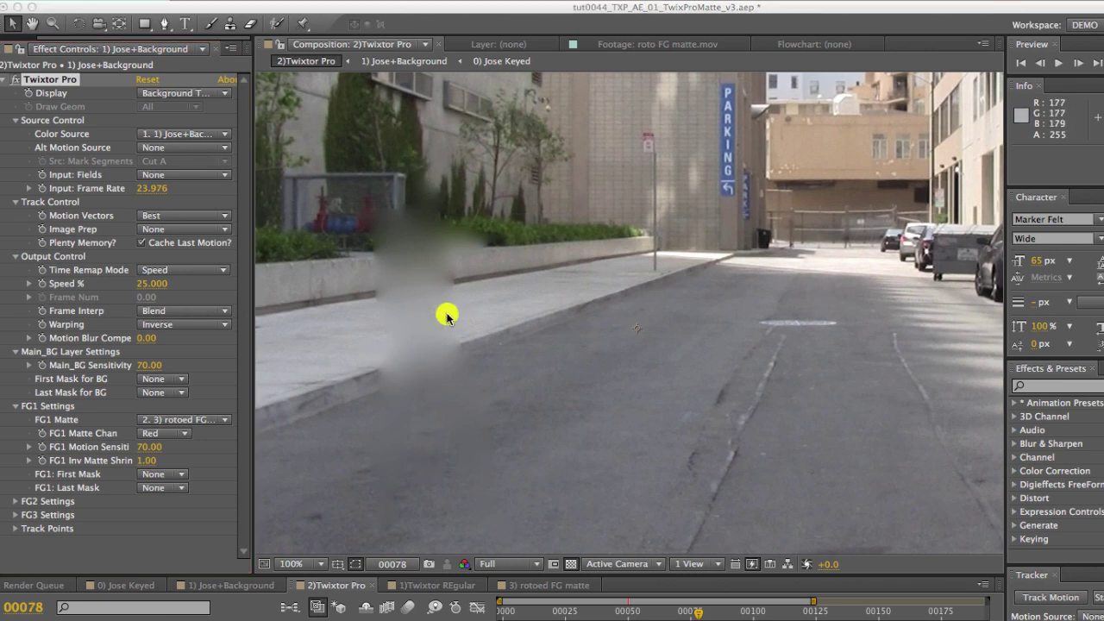
left_click(182, 93)
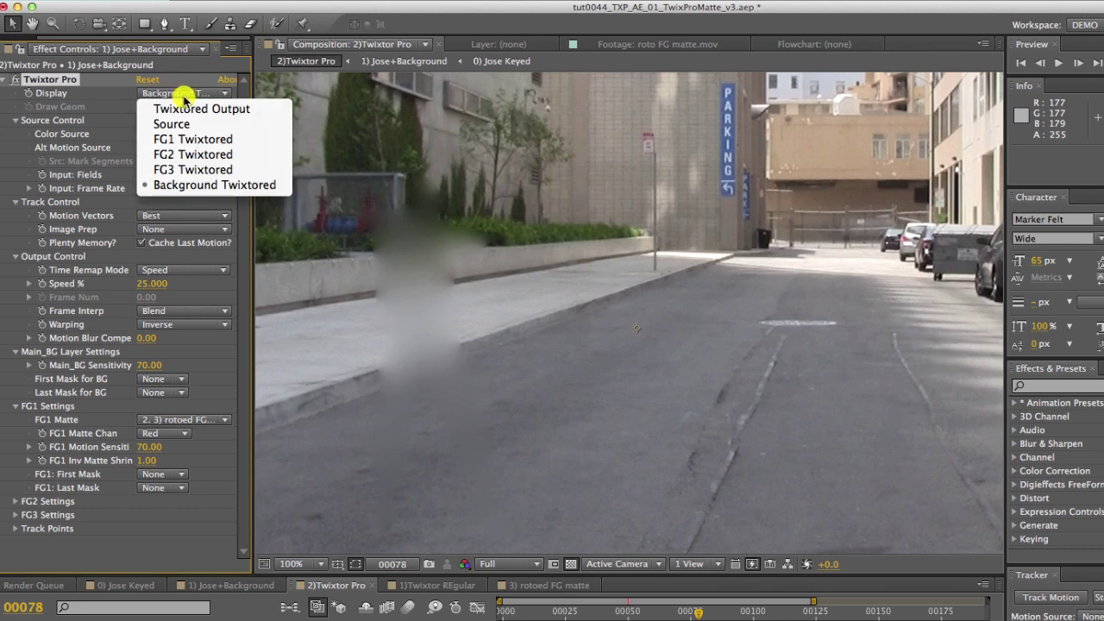
left_click(184, 106)
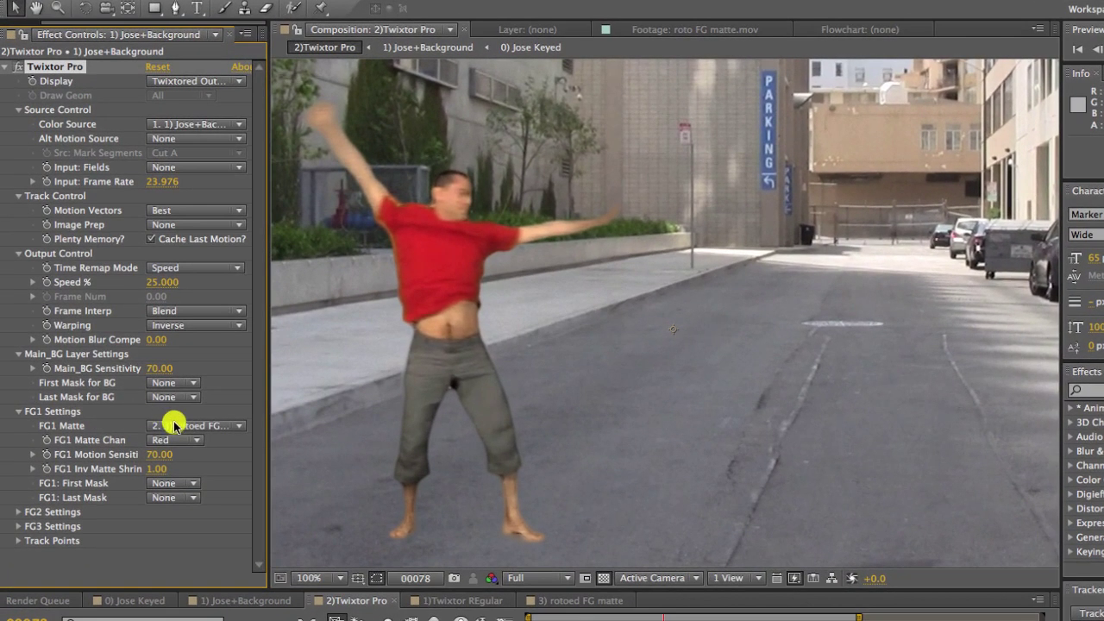
left_click(158, 468)
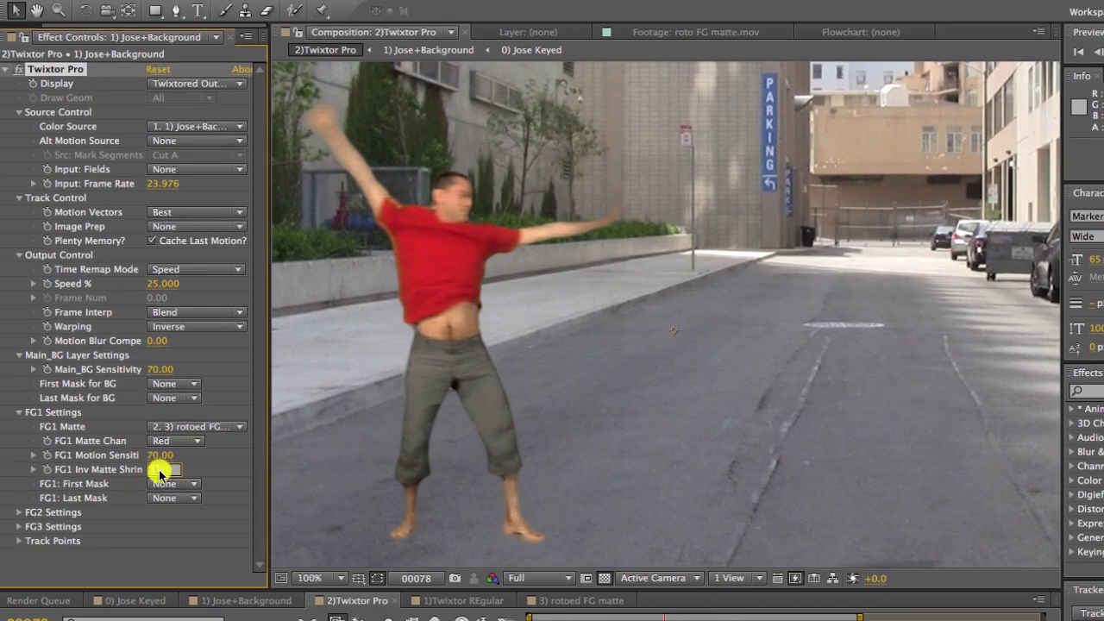
type("0")
key("Return")
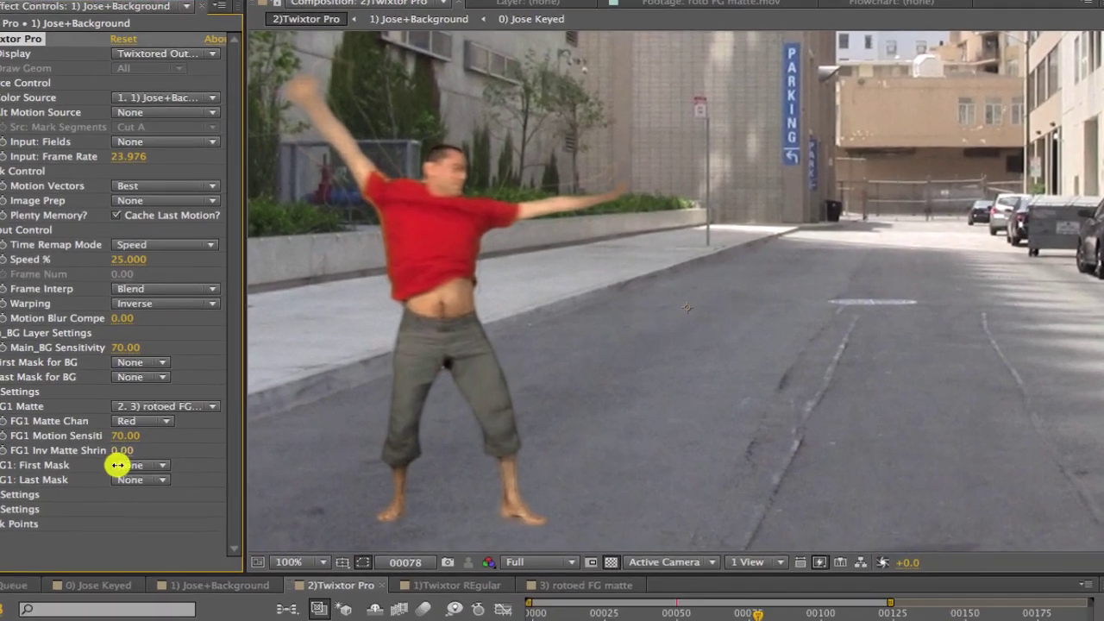
key("Return")
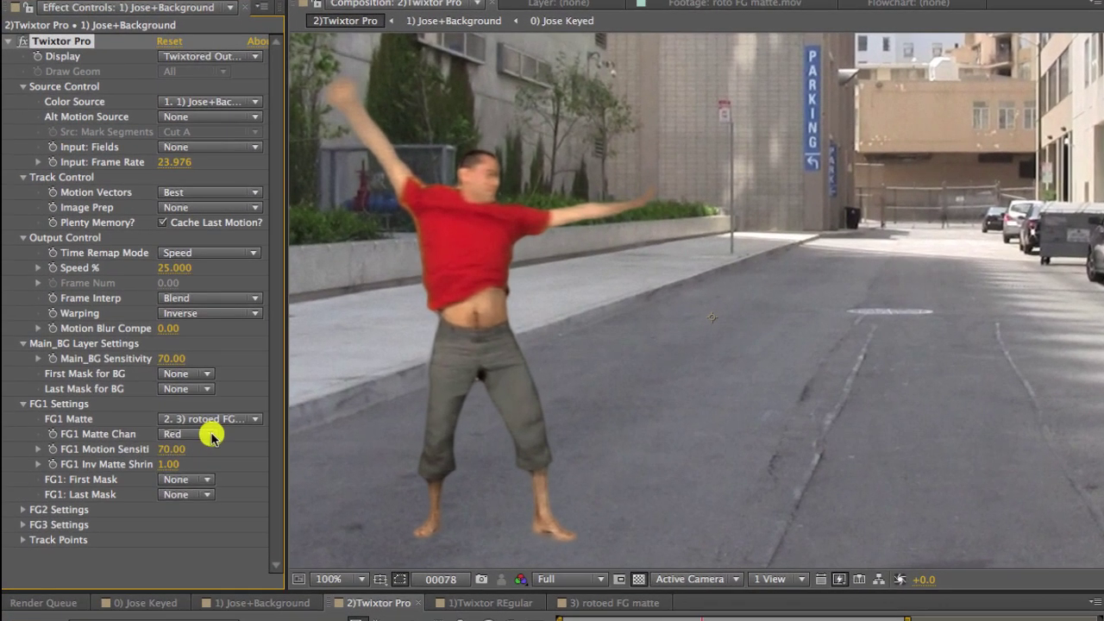
left_click(211, 438)
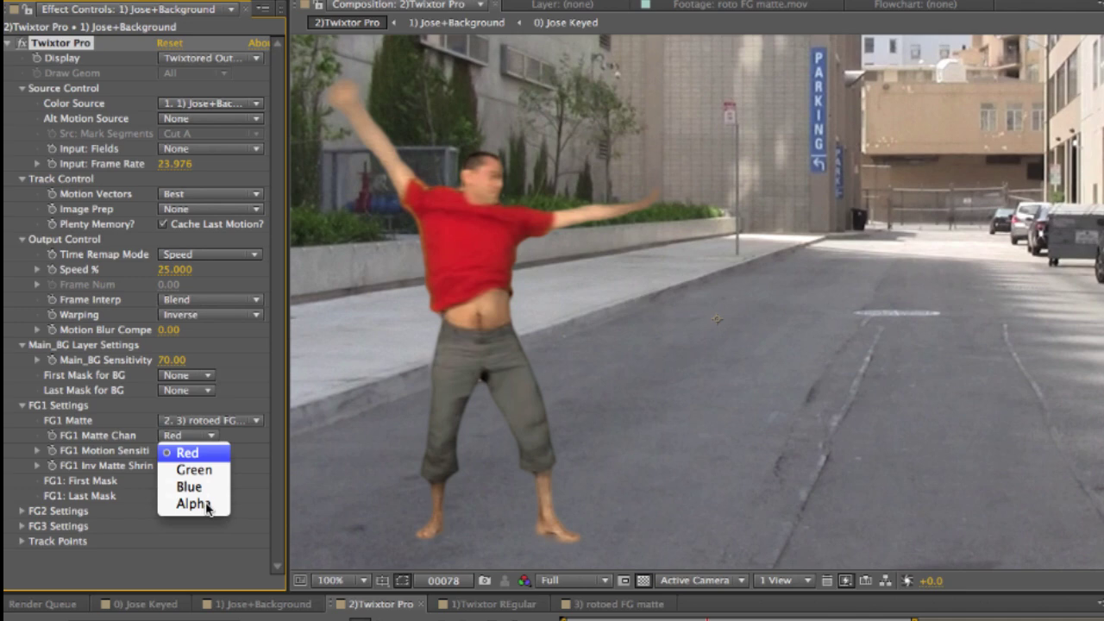
left_click(194, 453)
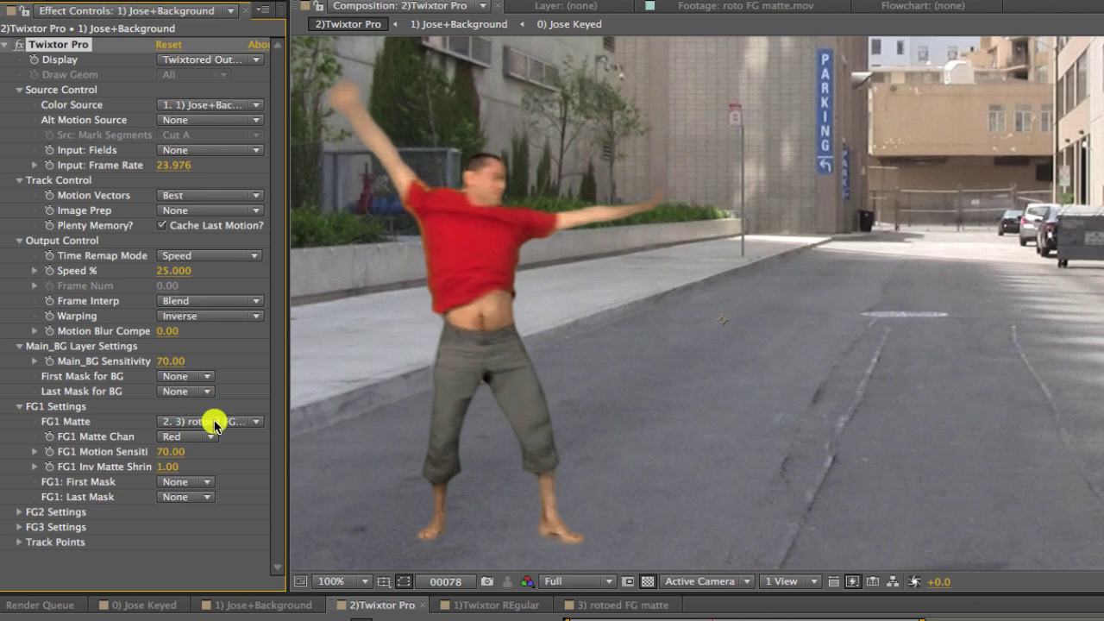
left_click(229, 421)
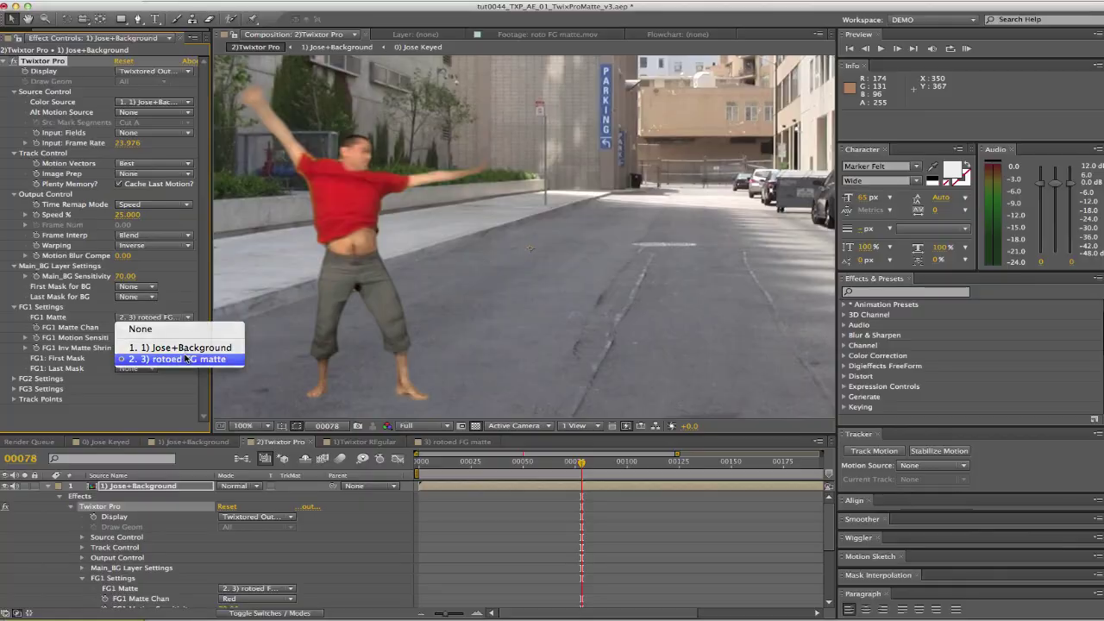
- Keep the rotoed FG matte as FG1 Matte, then queue and render the 2)Twixtor Pro comp
left_click(250, 480)
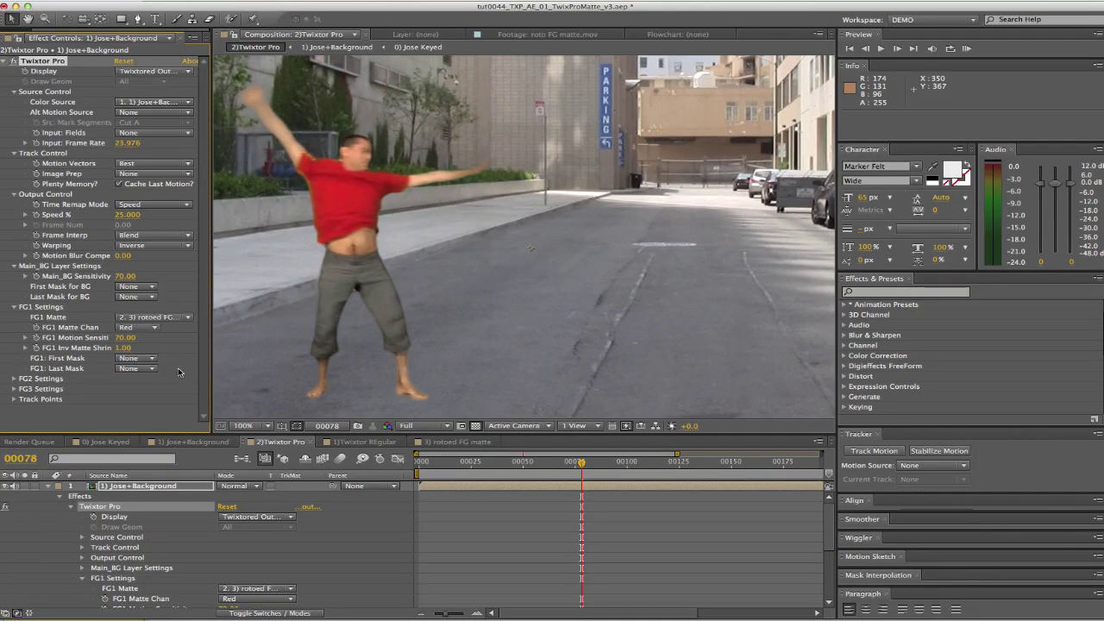
left_click(198, 1)
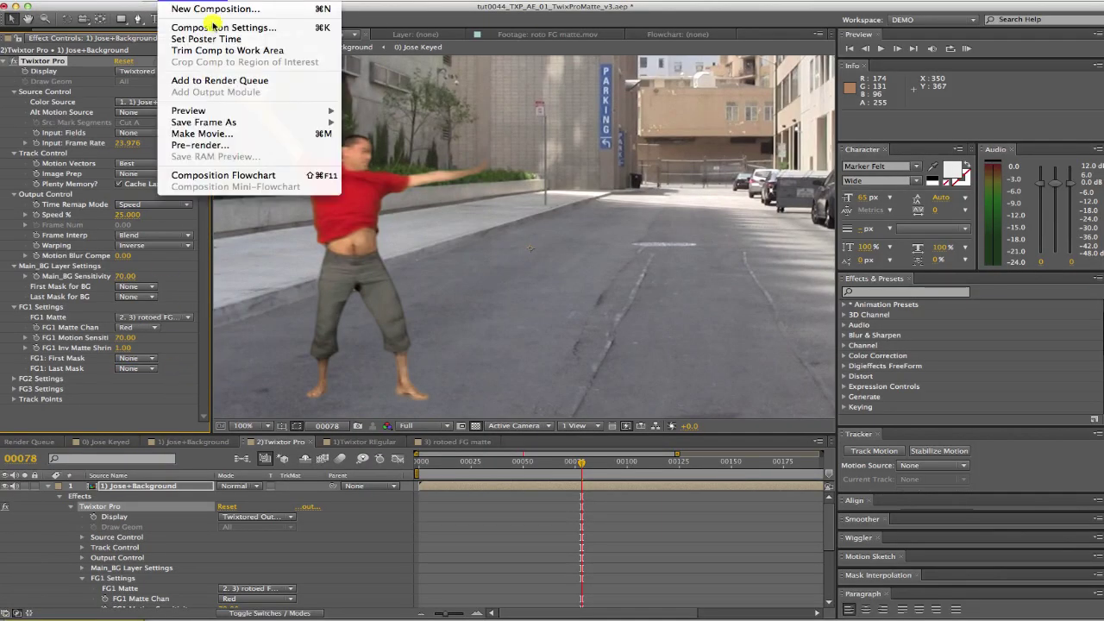
left_click(233, 82)
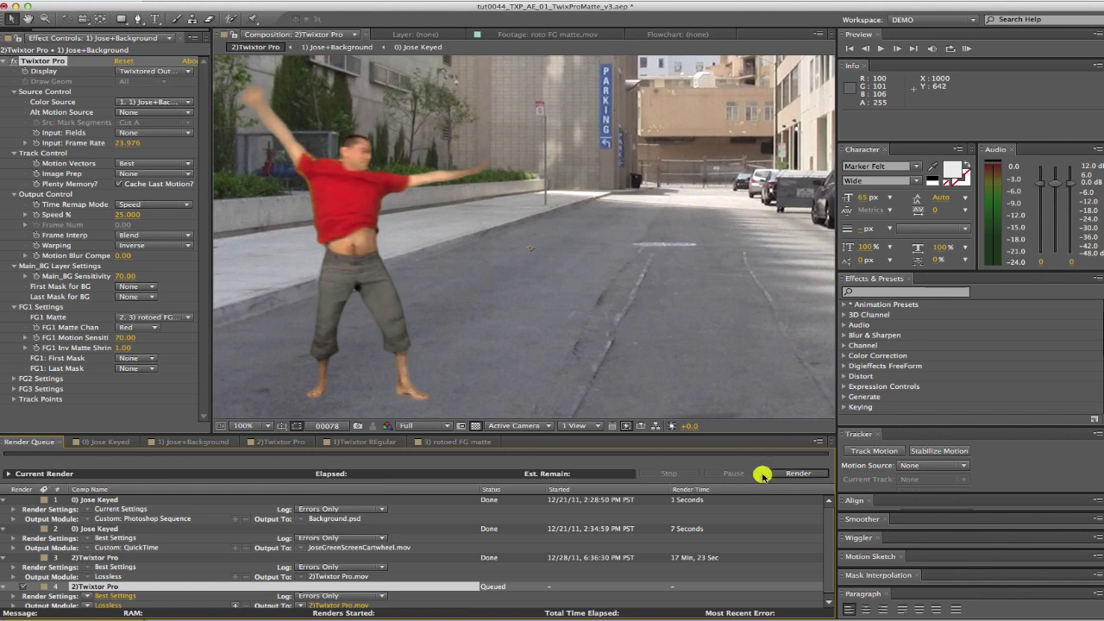
left_click(795, 473)
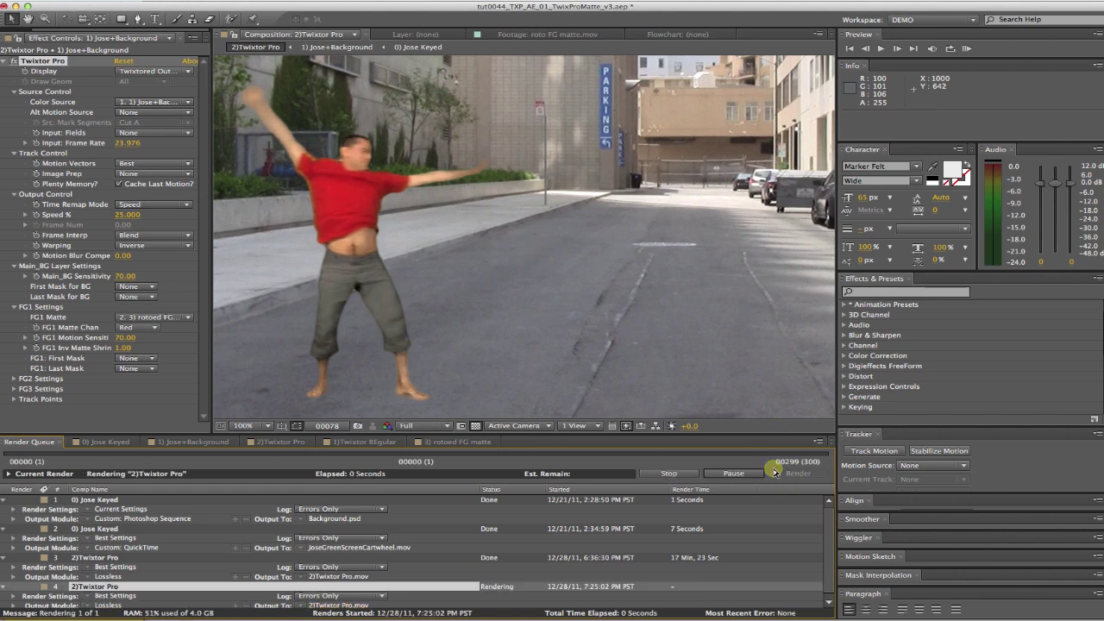